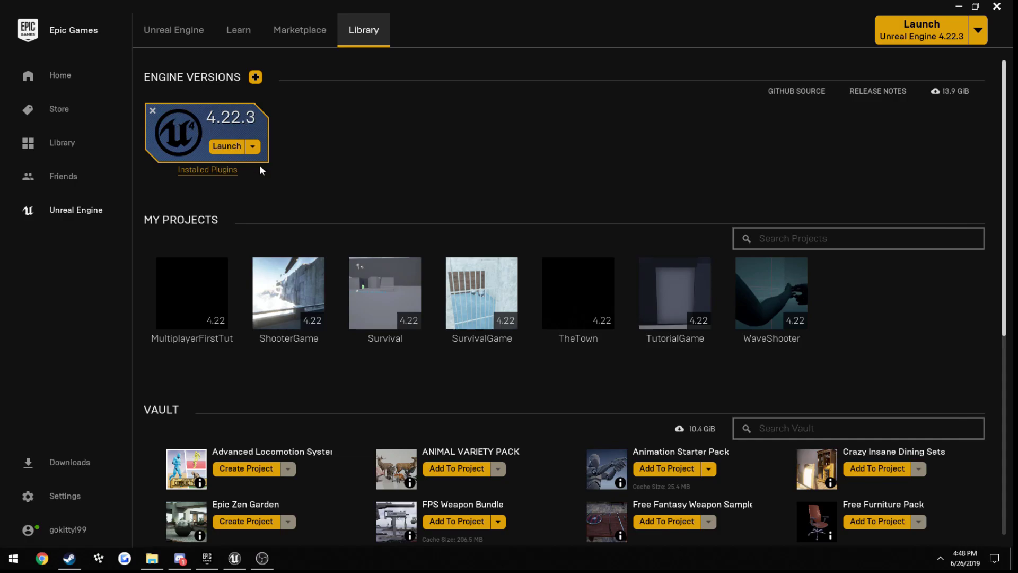
- Launch Unreal Engine 4.22.3 and create a C++ Third Person project named 'Survival'
{"action": "left_click", "coordinate": [235, 153]}
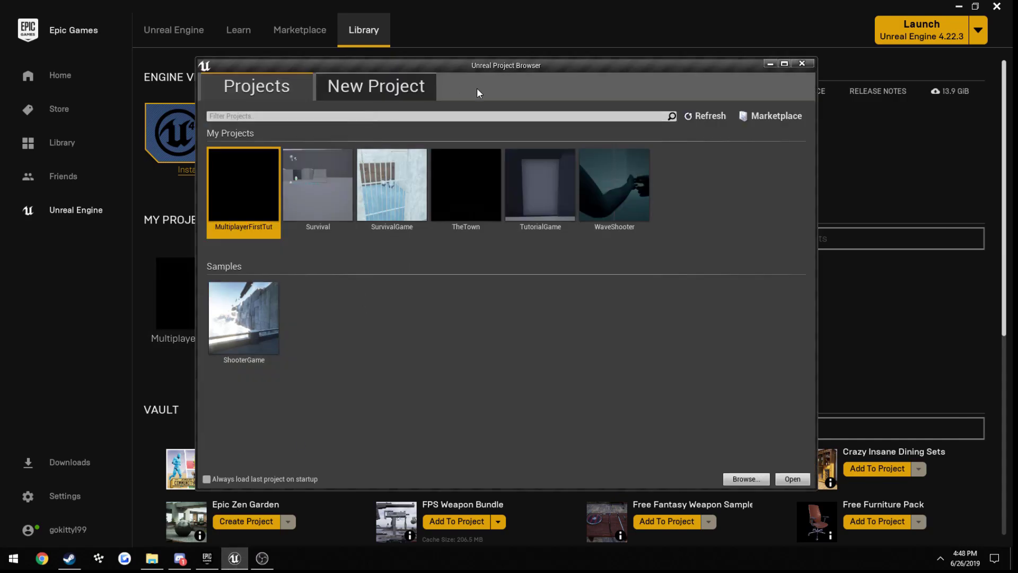
{"action": "left_click", "coordinate": [380, 90]}
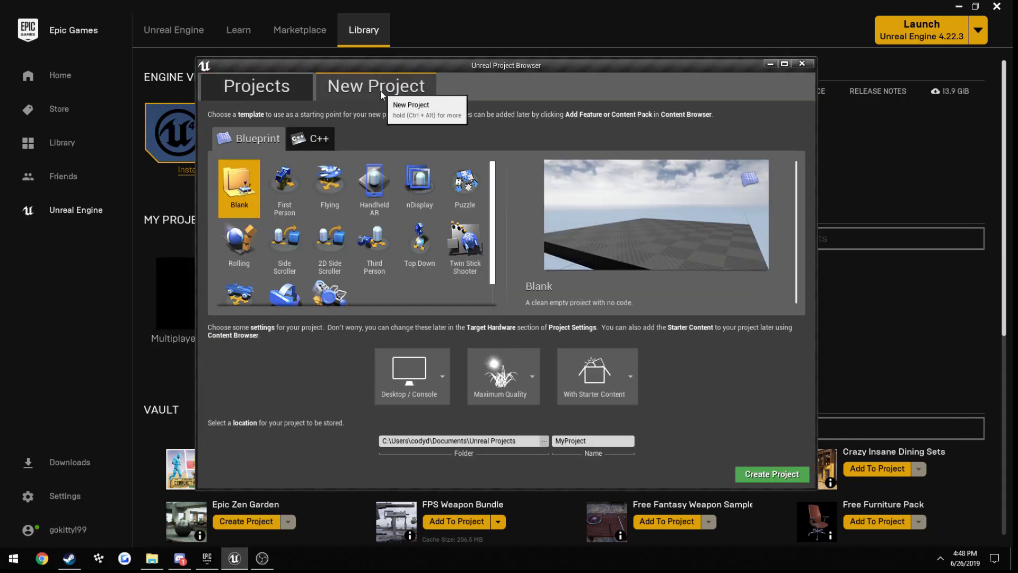
{"action": "left_click", "coordinate": [306, 133]}
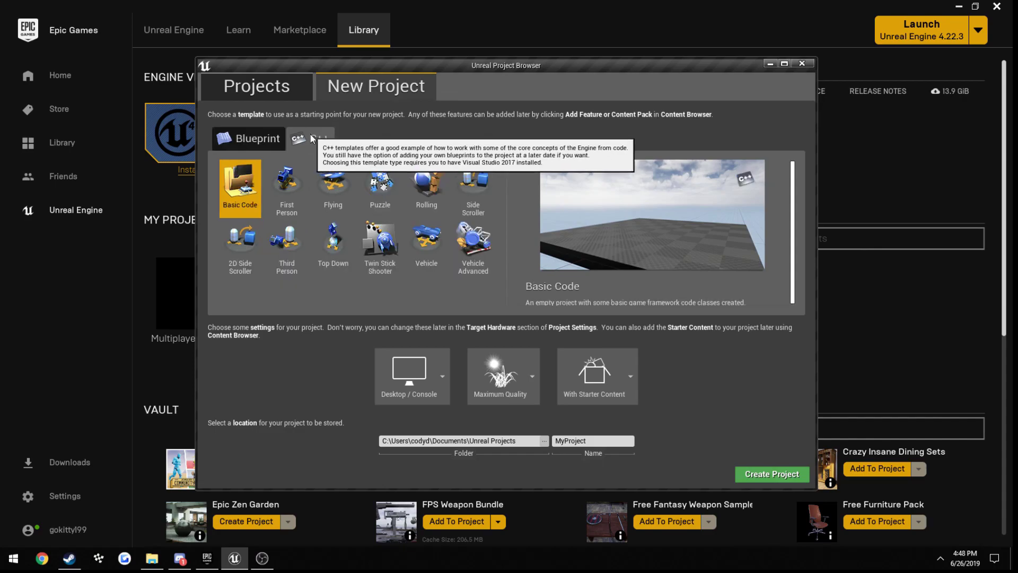
{"action": "left_click", "coordinate": [287, 246]}
{"action": "left_click", "coordinate": [593, 441]}
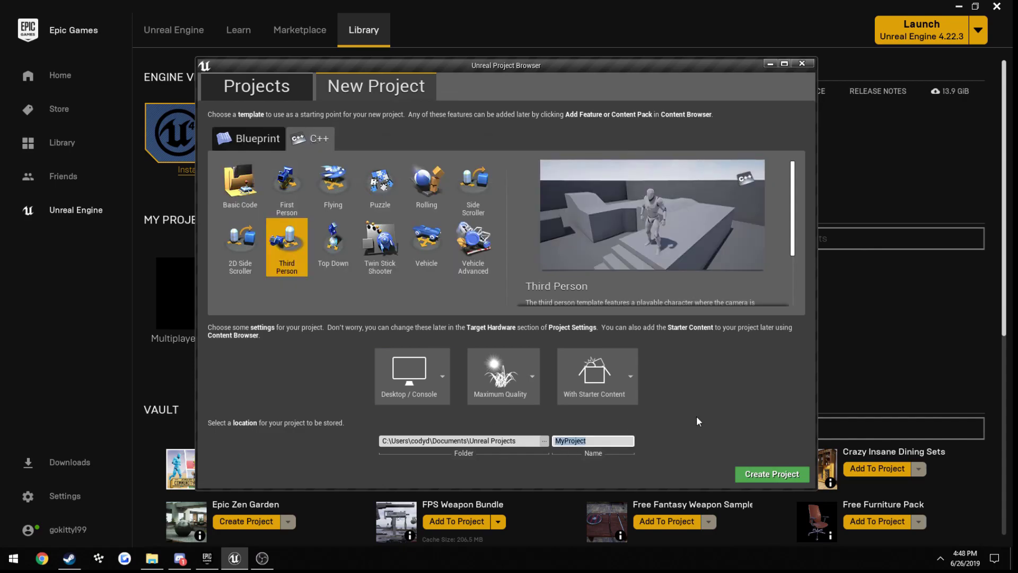
{"action": "type", "text": "Survival"}
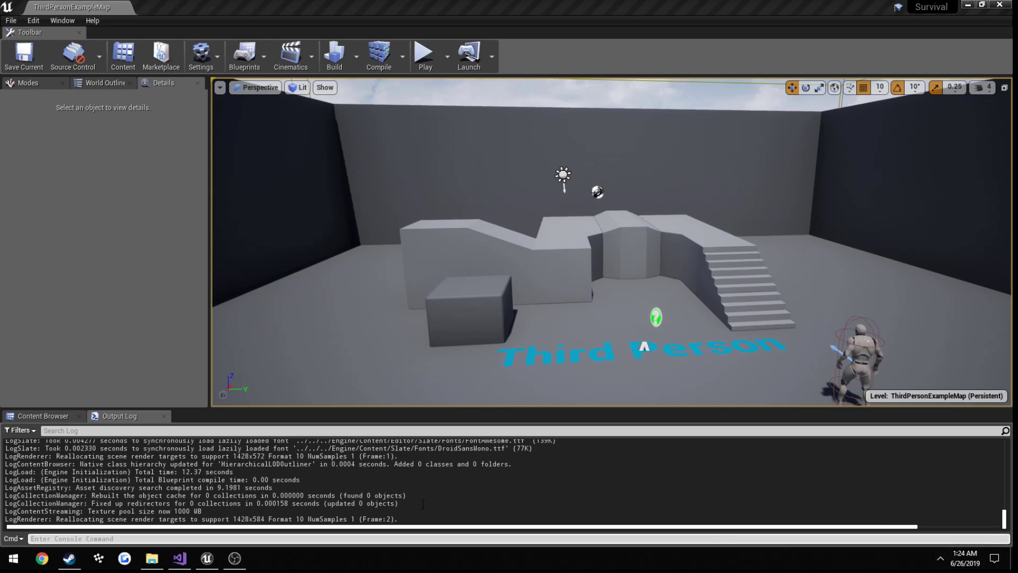
{"action": "mouse_move", "coordinate": [547, 268]}
{"action": "left_mouse_down"}
{"action": "mouse_move", "coordinate": [578, 249]}
{"action": "mouse_move", "coordinate": [540, 270]}
{"action": "left_mouse_up"}
{"action": "left_click", "coordinate": [180, 558]}
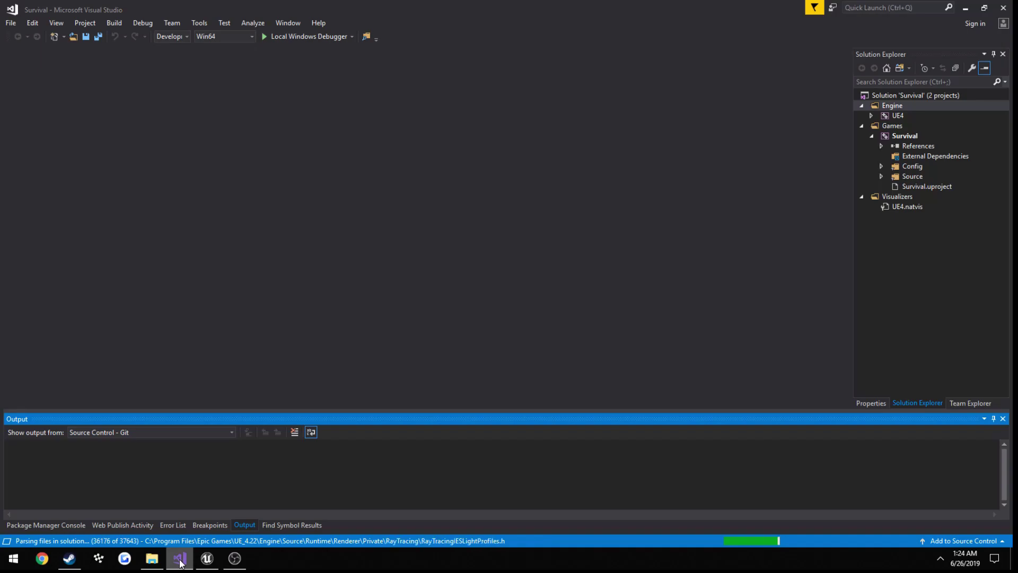
{"action": "left_click", "coordinate": [207, 558]}
{"action": "mouse_move", "coordinate": [559, 303]}
{"action": "left_mouse_down"}
{"action": "mouse_move", "coordinate": [573, 313]}
{"action": "mouse_move", "coordinate": [561, 299]}
{"action": "left_mouse_up"}
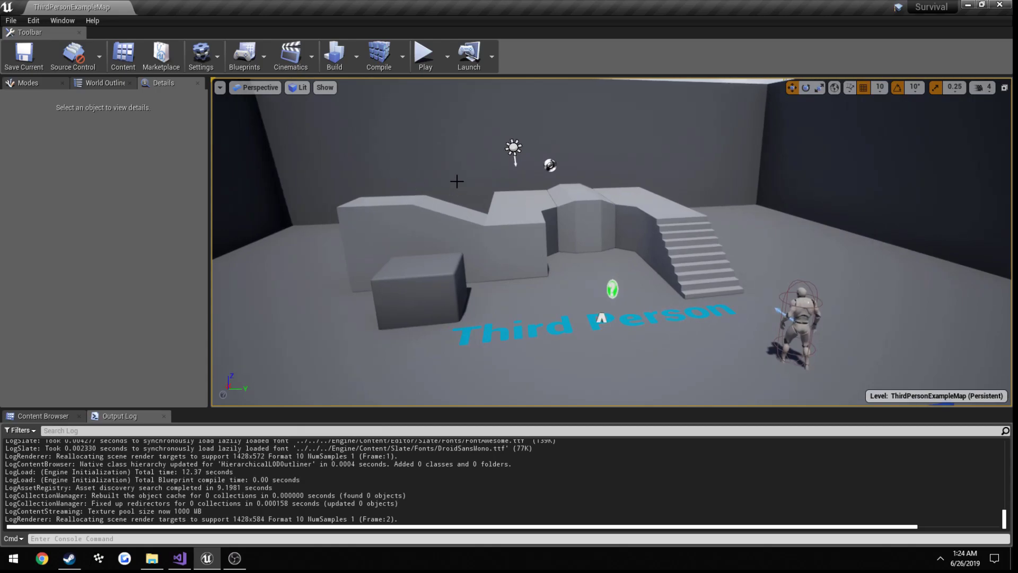
{"action": "left_click_drag", "start_coordinate": [457, 180], "coordinate": [458, 201]}
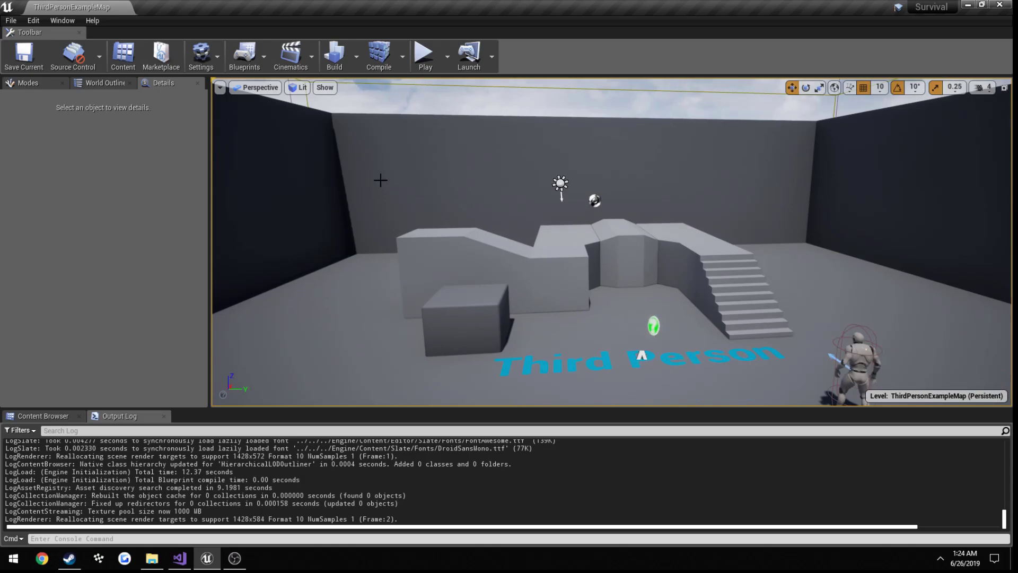
- Open the Plugins browser from Settings with the Built-In plugin list shown
{"action": "left_click", "coordinate": [206, 59]}
{"action": "left_click", "coordinate": [238, 113]}
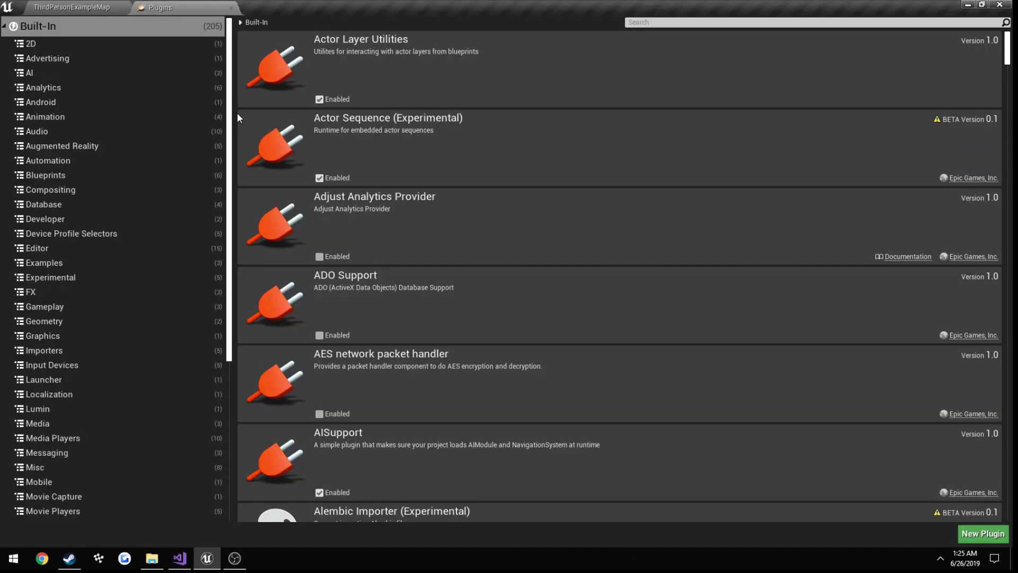
{"action": "left_click", "coordinate": [65, 6]}
{"action": "left_click", "coordinate": [217, 55]}
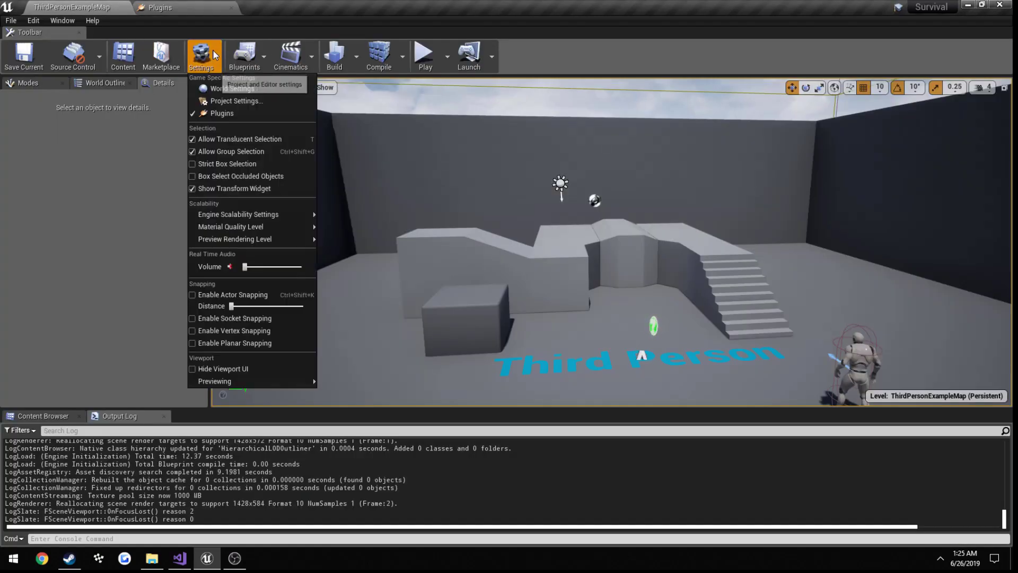
{"action": "left_click", "coordinate": [193, 5]}
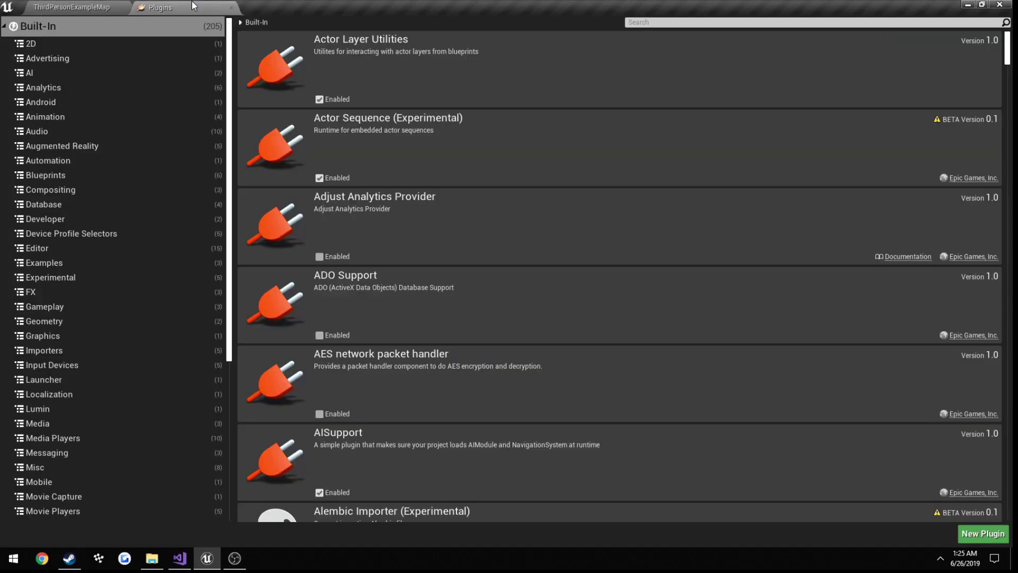
{"action": "left_click", "coordinate": [35, 27]}
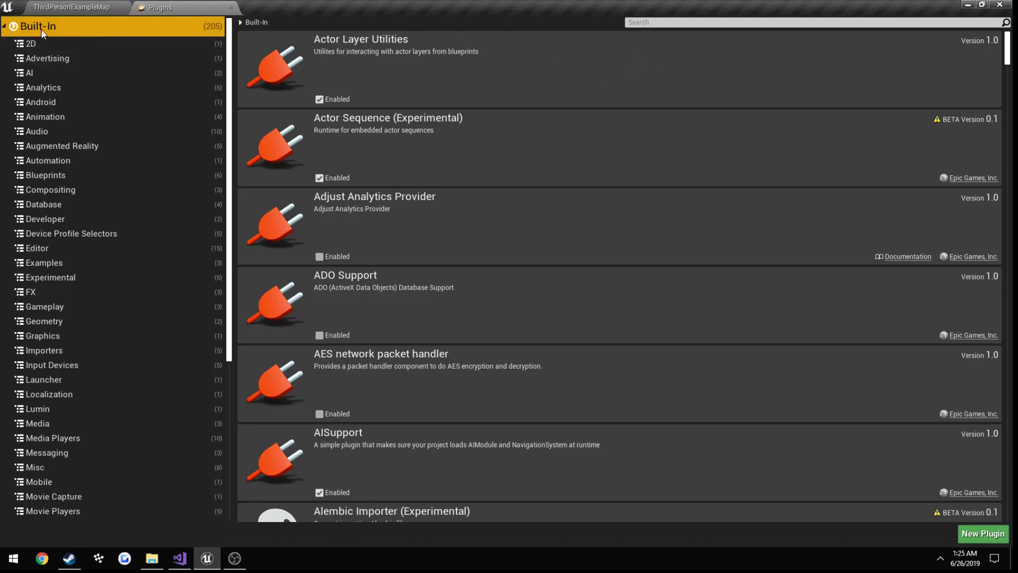
- Search 'VR' and disable the Oculus VR and SteamVR plugins
{"action": "left_click", "coordinate": [752, 22]}
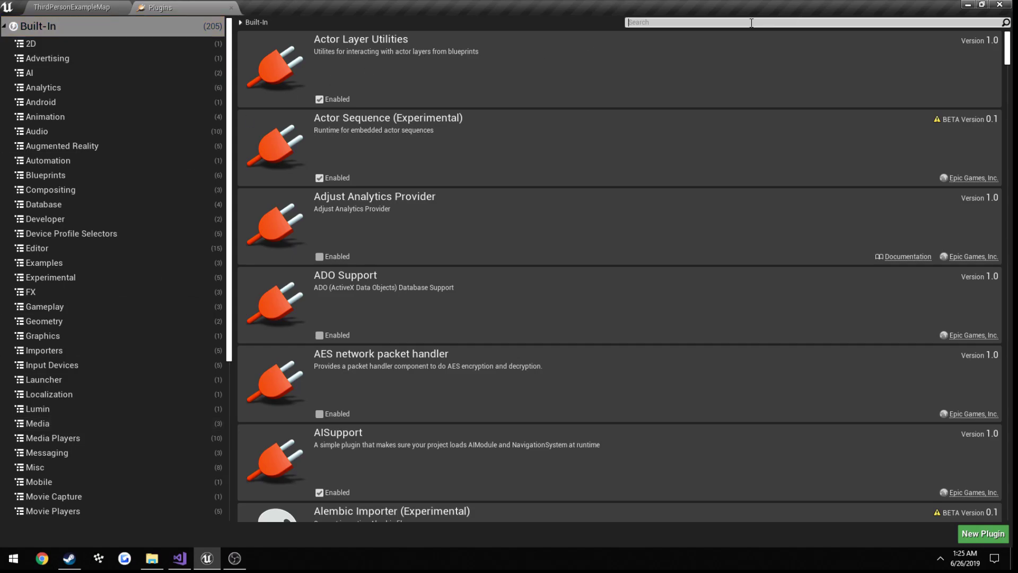
{"action": "type", "text": "VR"}
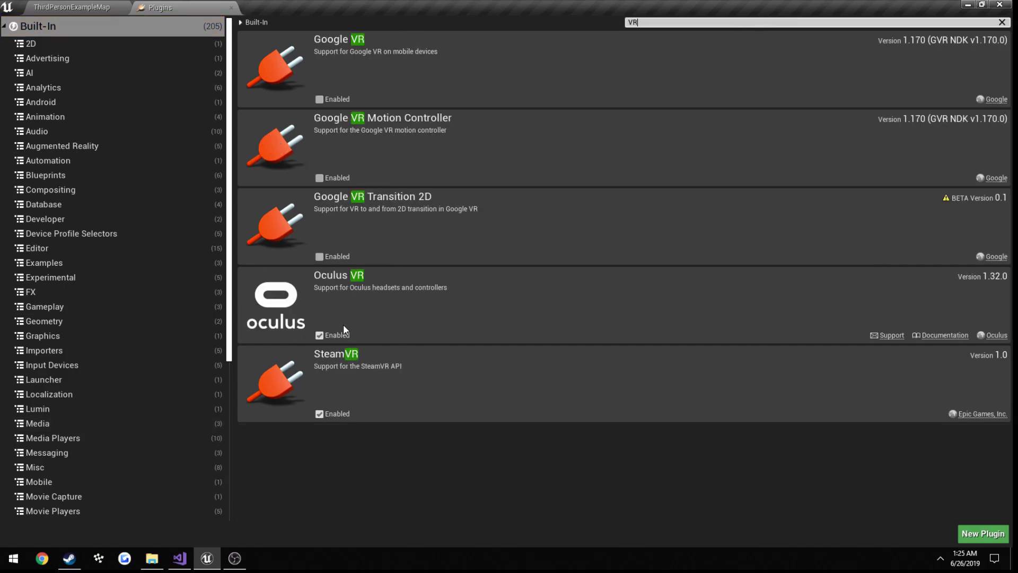
{"action": "left_click", "coordinate": [328, 337]}
{"action": "left_click", "coordinate": [333, 414]}
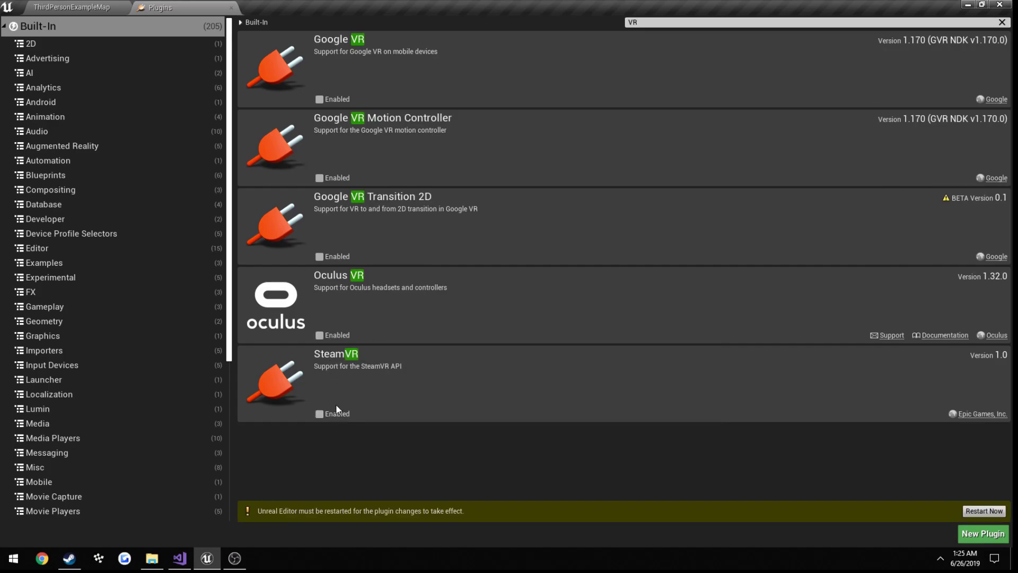
- Search 'IOS' and disable IOS Device Profile Selector, Online Subsystem iOS and the mobile packaging wizard
{"action": "left_click", "coordinate": [642, 23]}
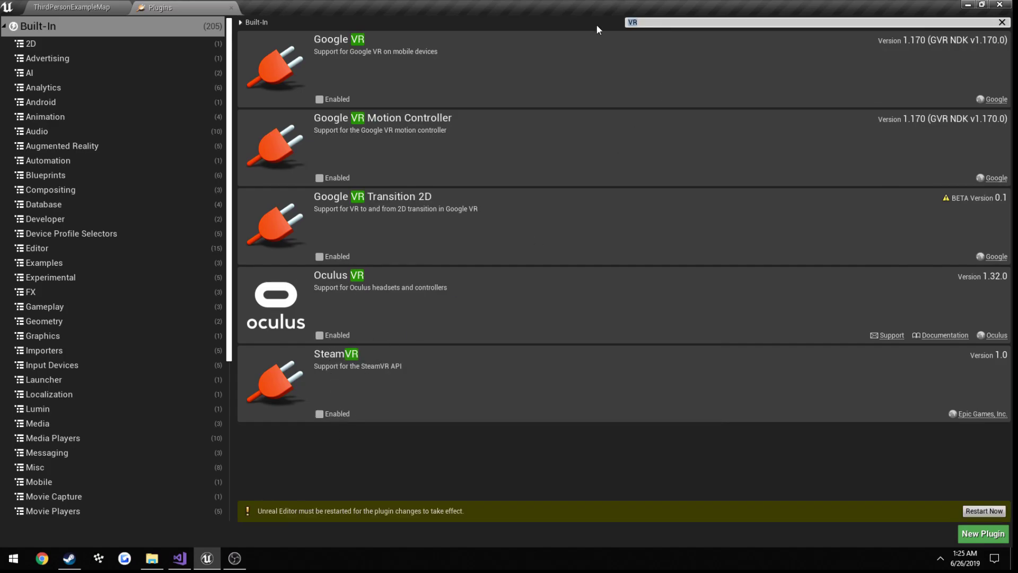
{"action": "type", "text": "IOS"}
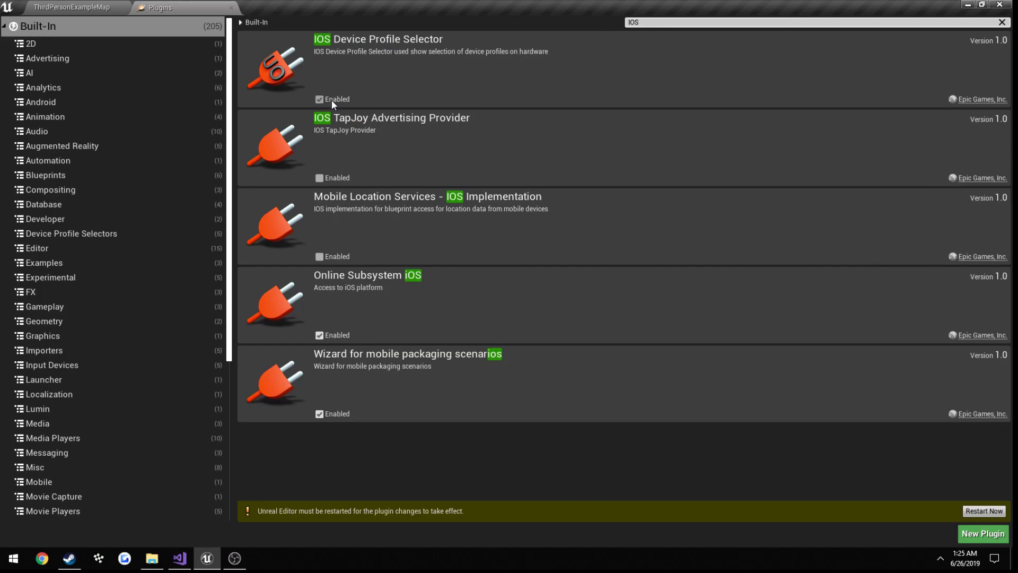
{"action": "left_click", "coordinate": [332, 100]}
{"action": "left_click", "coordinate": [330, 335]}
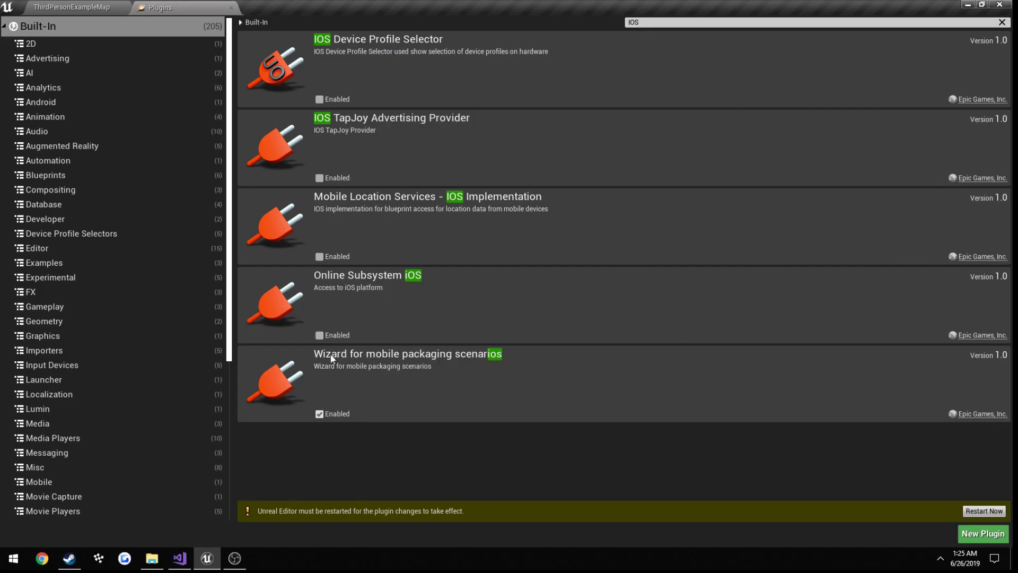
{"action": "left_click", "coordinate": [336, 414]}
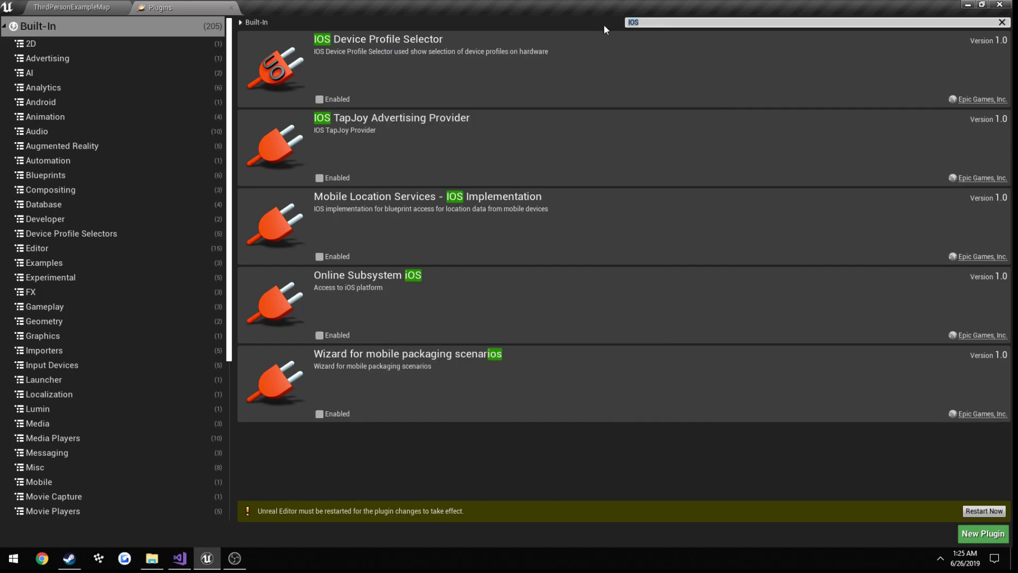
- Search 'Android' and disable its Device Profile Selector, Movie Player and Runtime Permission plugins, including dependencies
{"action": "type", "text": "Android"}
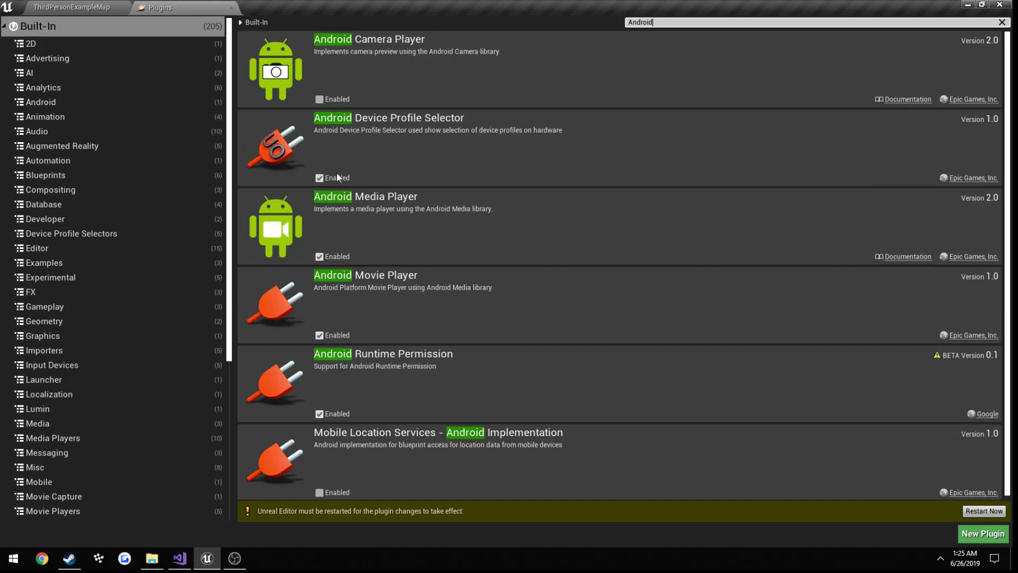
{"action": "left_click", "coordinate": [334, 177]}
{"action": "left_click", "coordinate": [333, 334]}
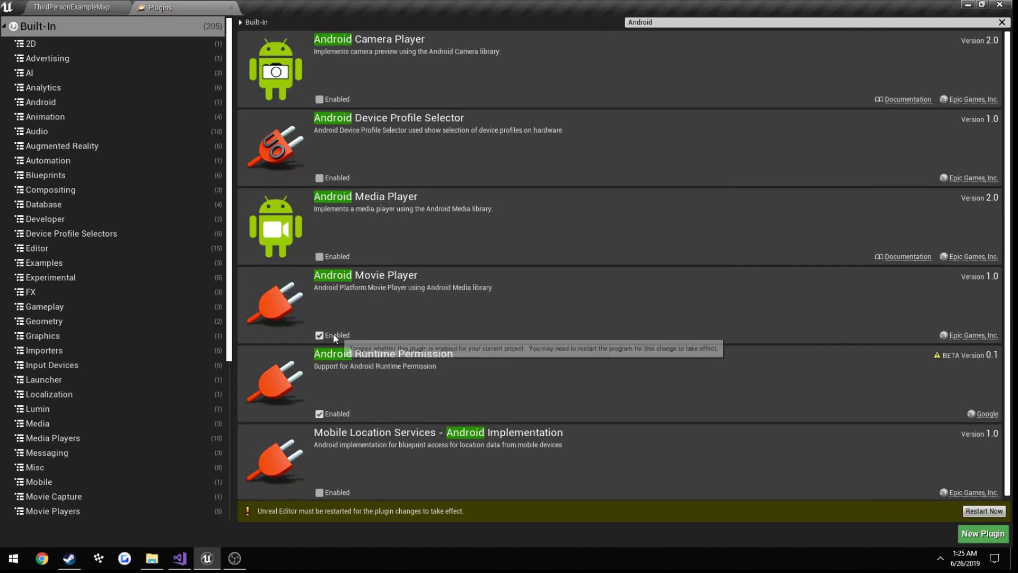
{"action": "left_click", "coordinate": [328, 414]}
{"action": "left_click", "coordinate": [590, 310]}
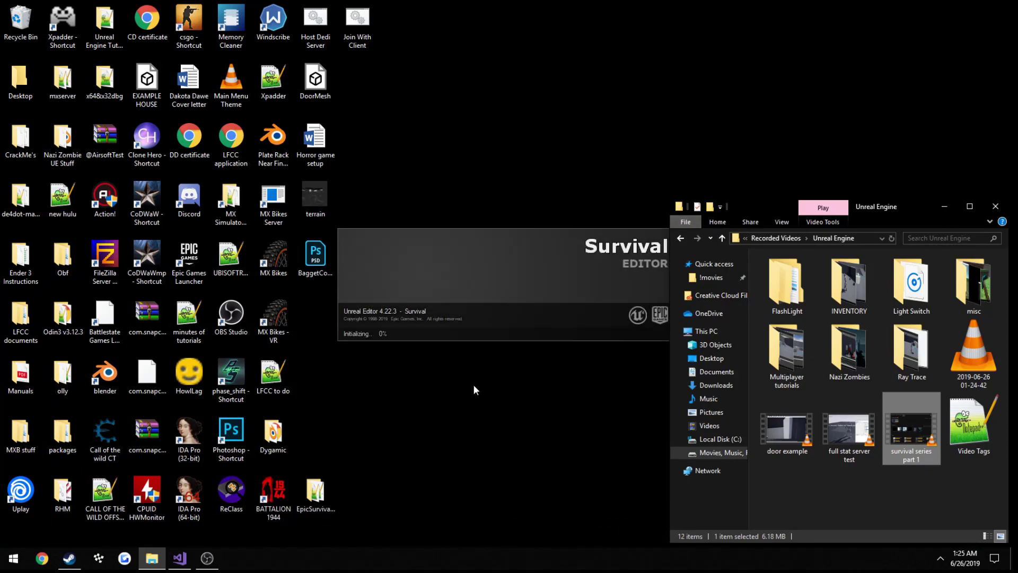
- Let the editor restart into the Survival project, dismissing the file window meanwhile
{"action": "left_click", "coordinate": [950, 205]}
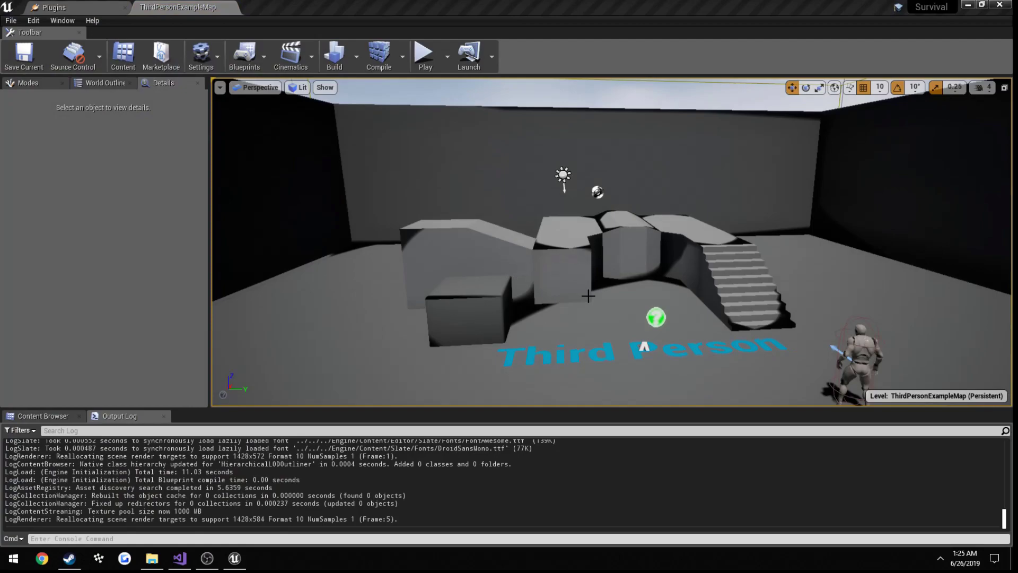
- Save ThirdPersonExampleMap with Save Current, then save all project changes via File > Save All
{"action": "left_click_drag", "start_coordinate": [586, 297], "coordinate": [586, 297]}
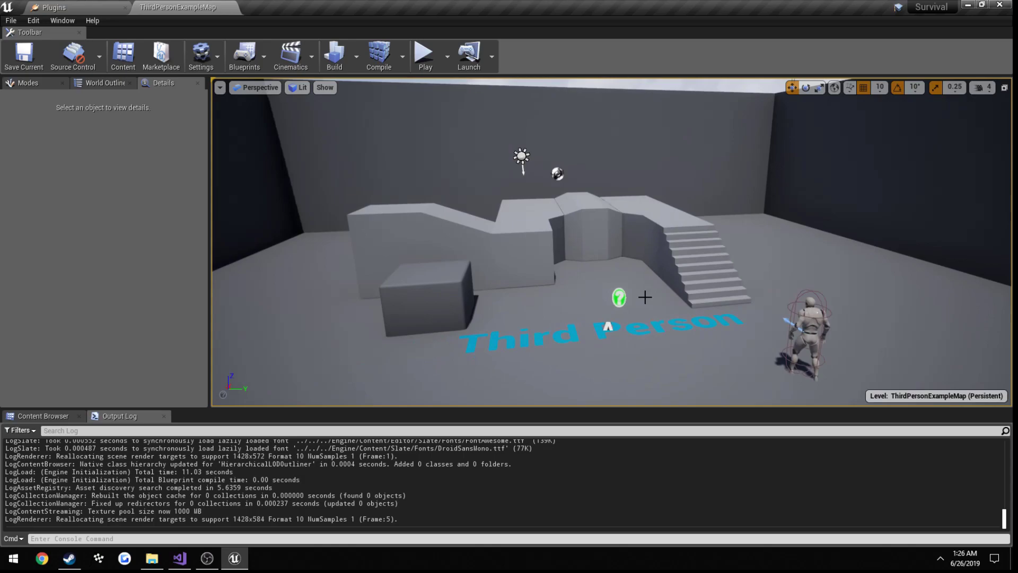
{"action": "left_click", "coordinate": [24, 53]}
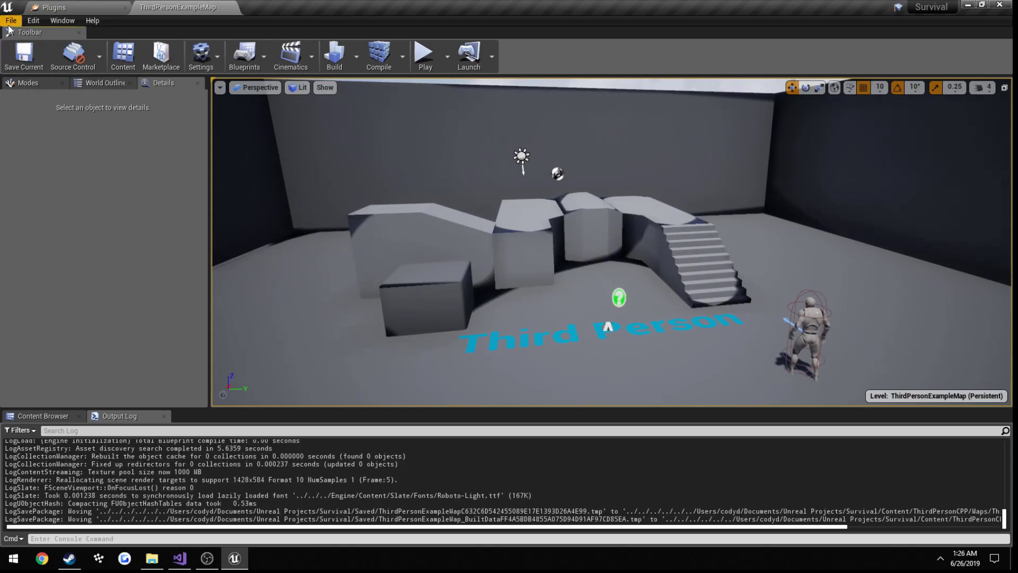
{"action": "left_click", "coordinate": [11, 20]}
{"action": "left_click", "coordinate": [37, 116]}
{"action": "left_click_drag", "start_coordinate": [462, 175], "coordinate": [497, 168]}
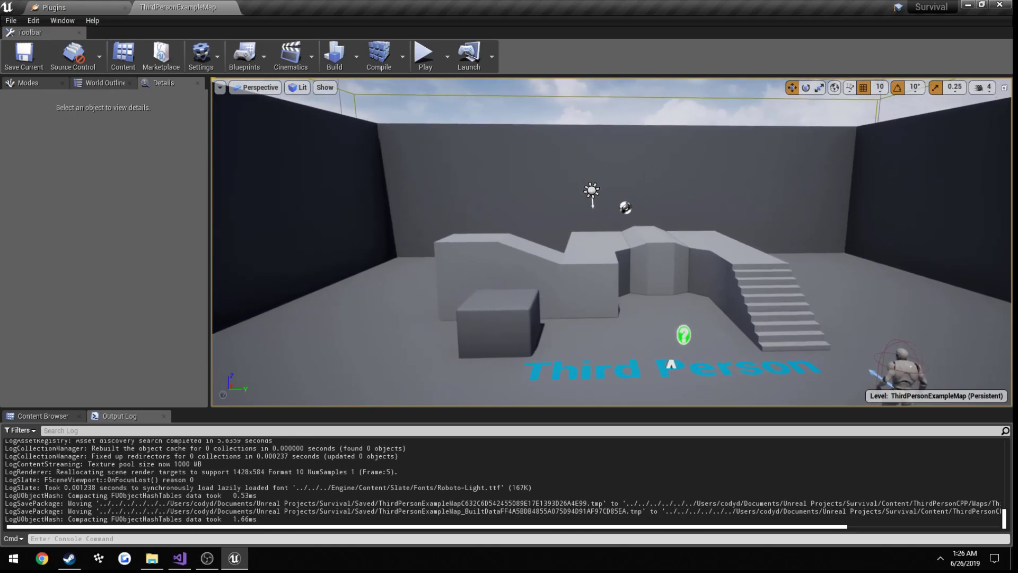